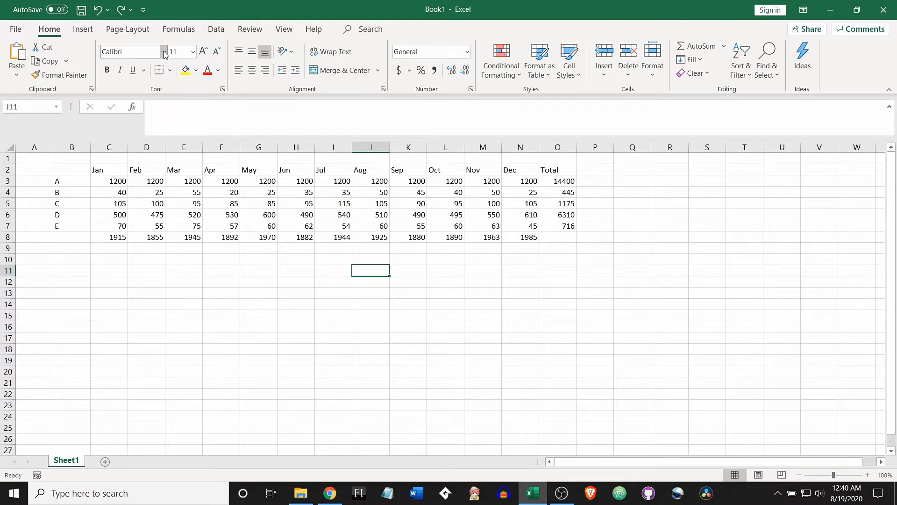
Look through the list of available fonts and close it without choosing one
click(163, 52)
scroll(141, 149, down, 5)
scroll(141, 150, down, 15)
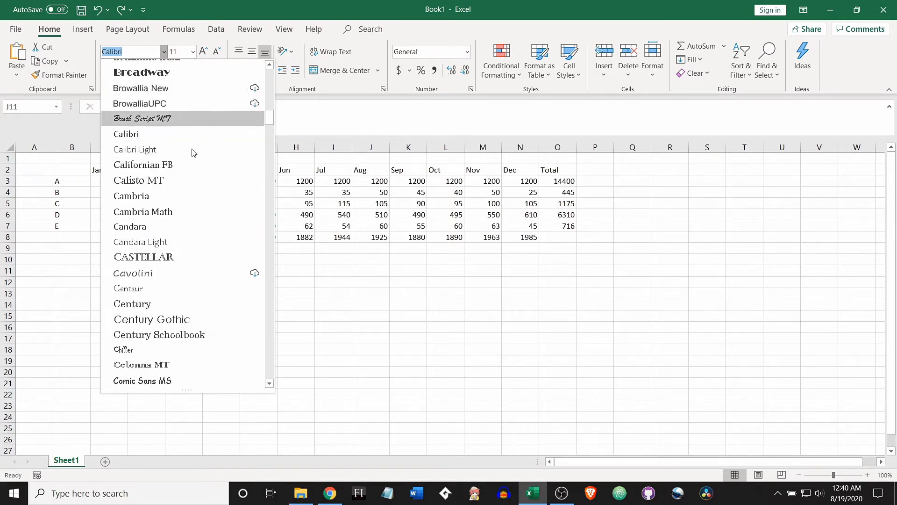
scroll(190, 152, down, 10)
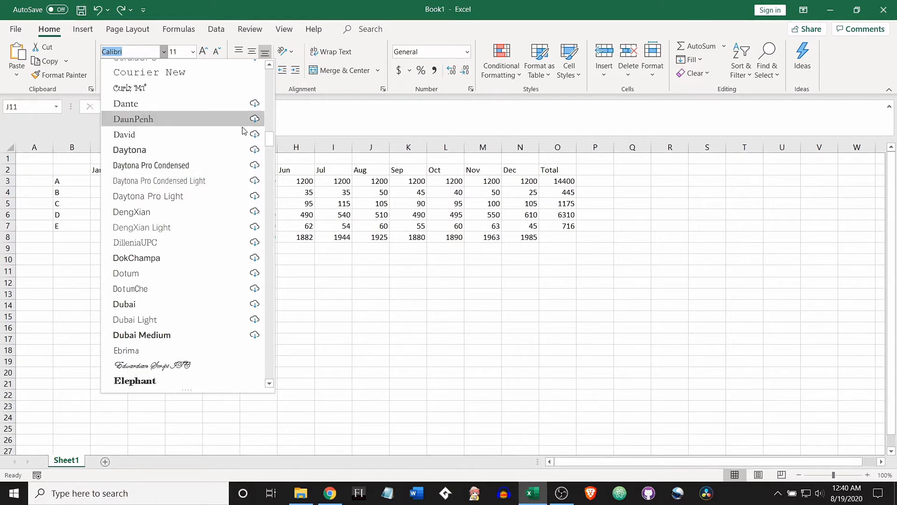
scroll(186, 152, down, 15)
scroll(186, 149, down, 20)
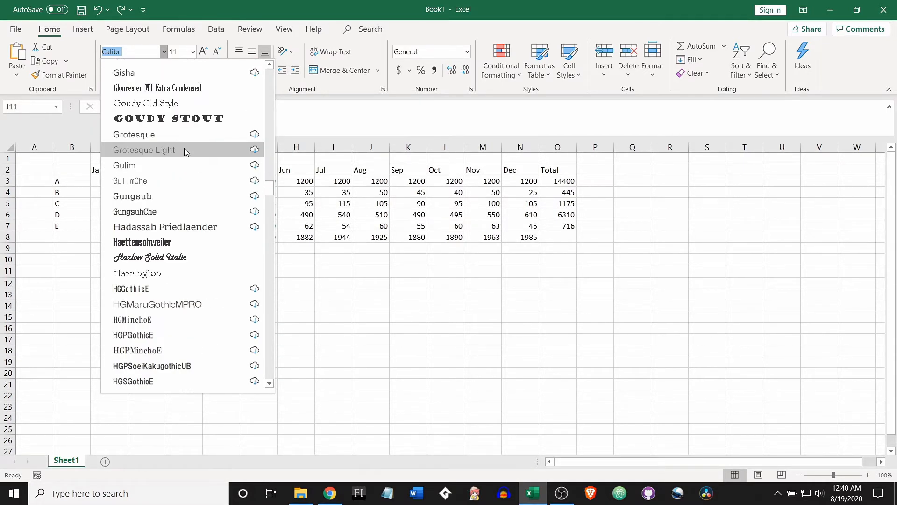
scroll(182, 149, down, 7)
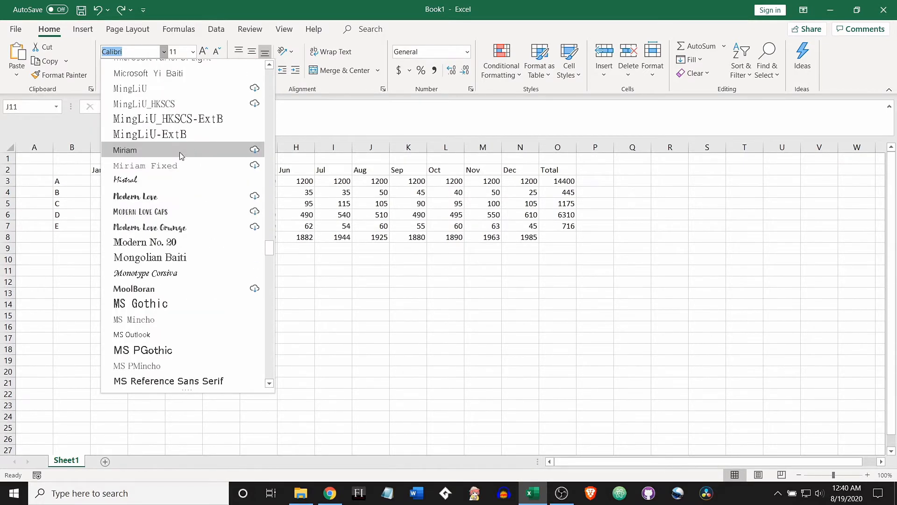
drag(268, 257, 273, 72)
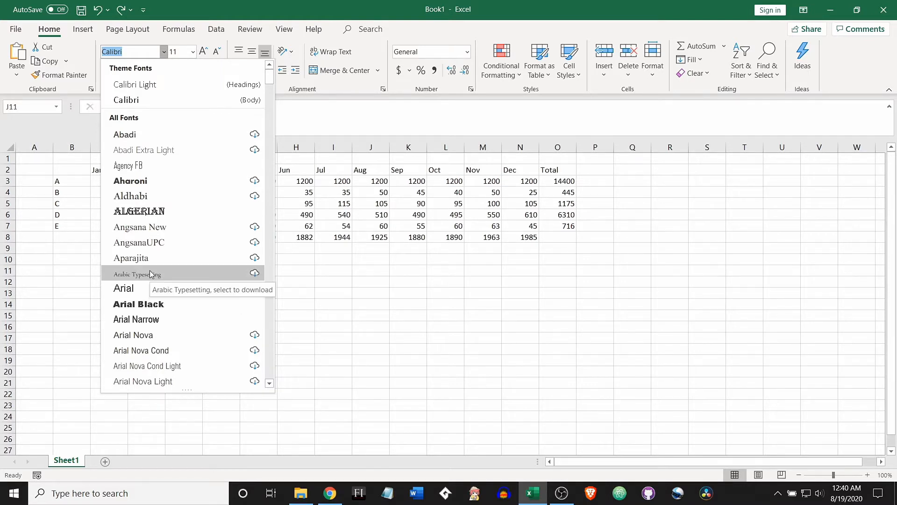
click(346, 313)
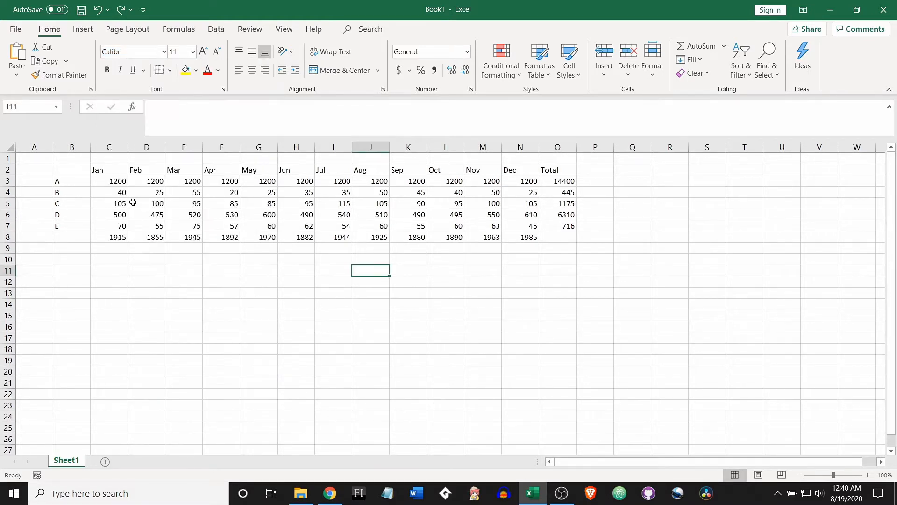
Set the font of the whole data block B2:O8 to Arial
drag(75, 169, 584, 247)
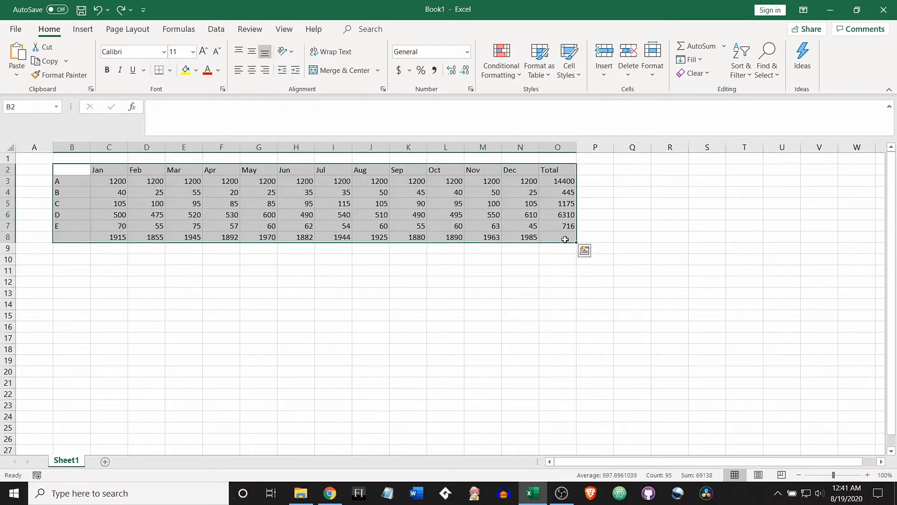
click(165, 51)
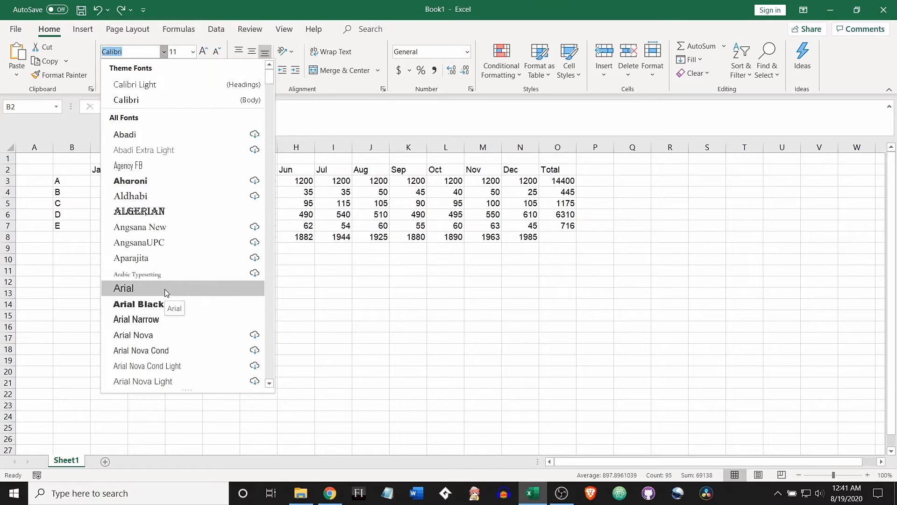
click(164, 289)
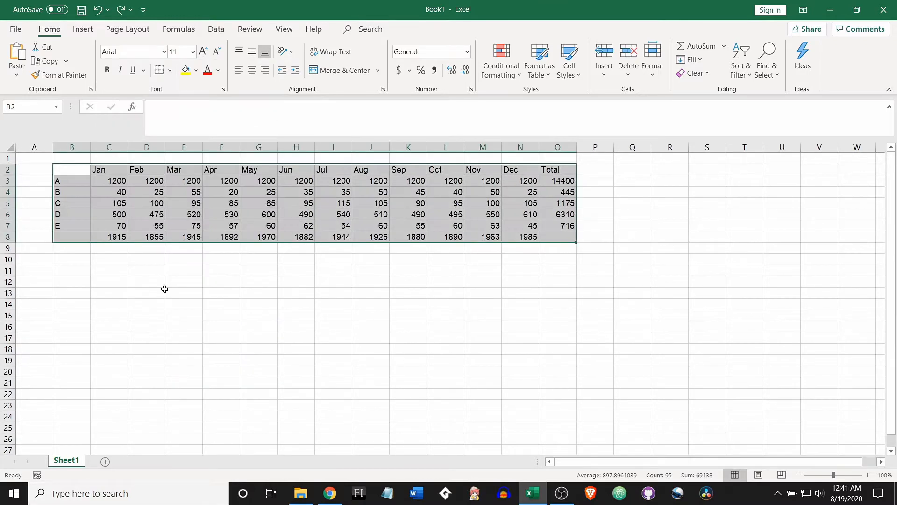
click(164, 281)
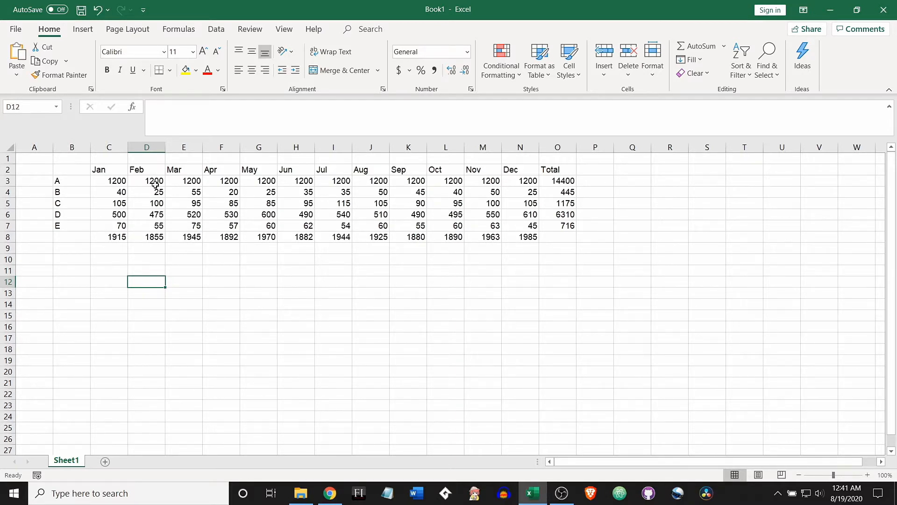
Format the header cells C2:O2, Jan through Total, in Calibri at font size 14
click(120, 168)
drag(119, 167, 558, 169)
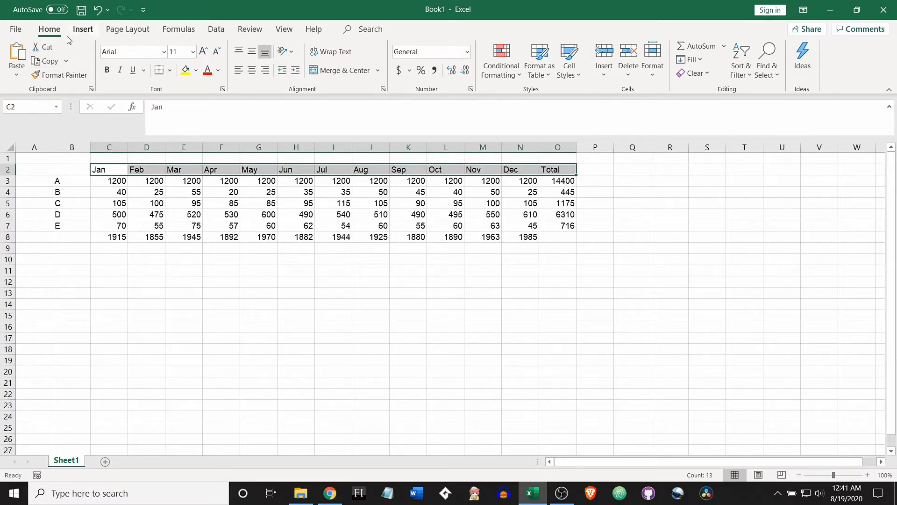
click(164, 52)
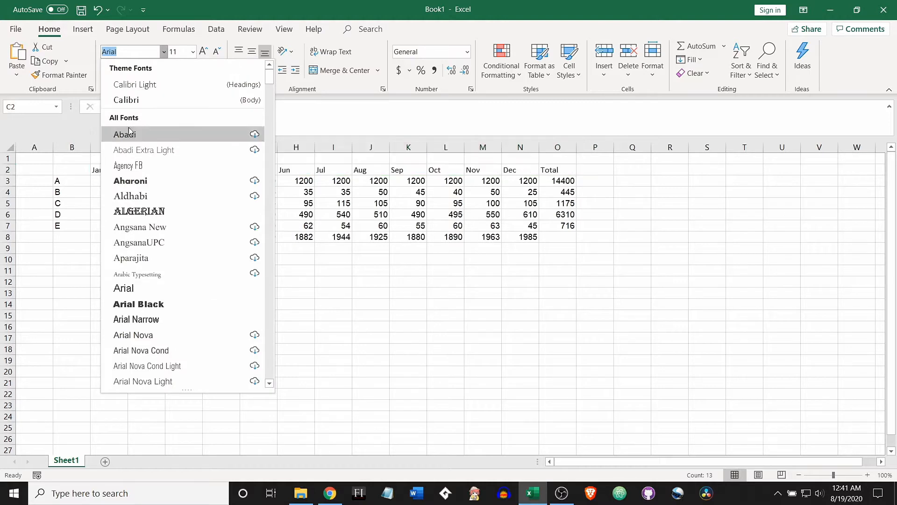
click(140, 100)
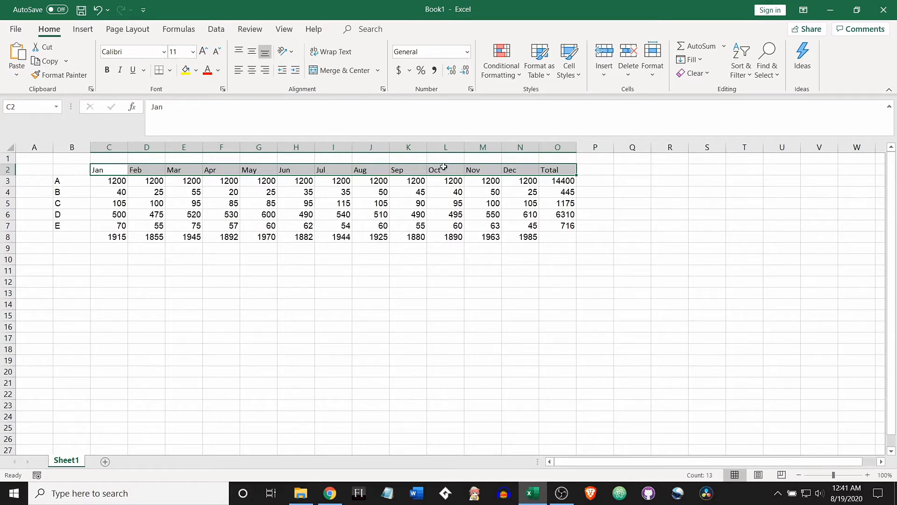
click(193, 53)
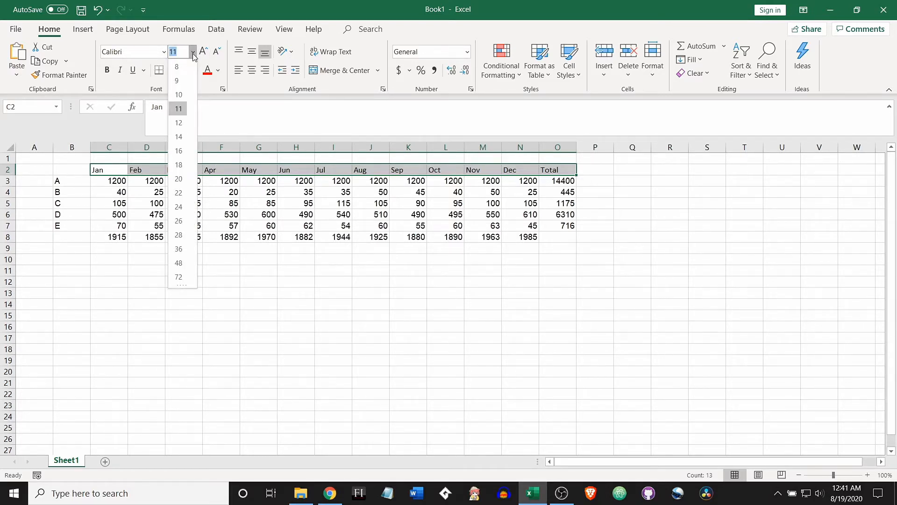
click(181, 137)
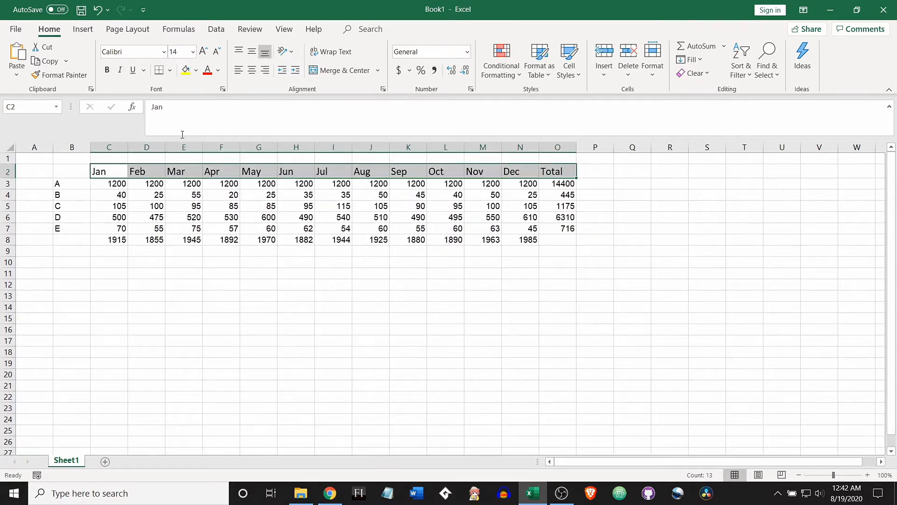
click(208, 227)
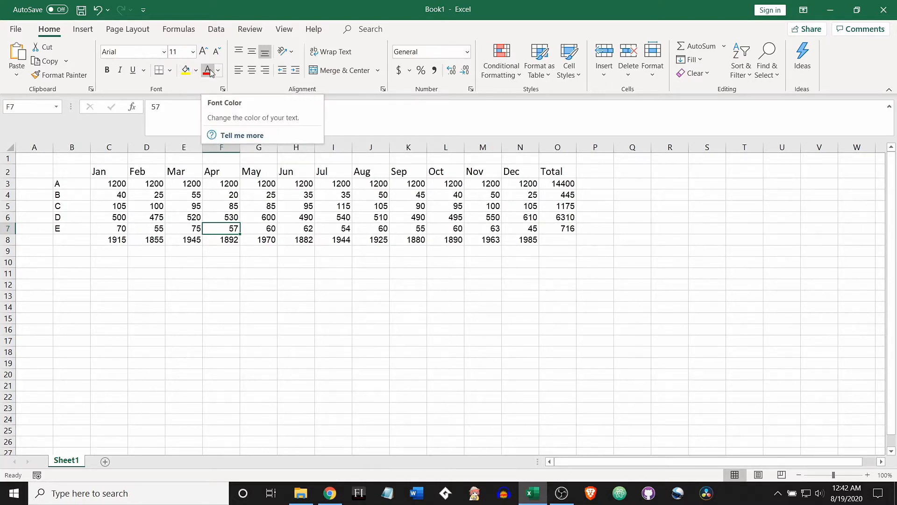
Try a red font color and a yellow fill on the Jan header cell, undoing each one
click(117, 173)
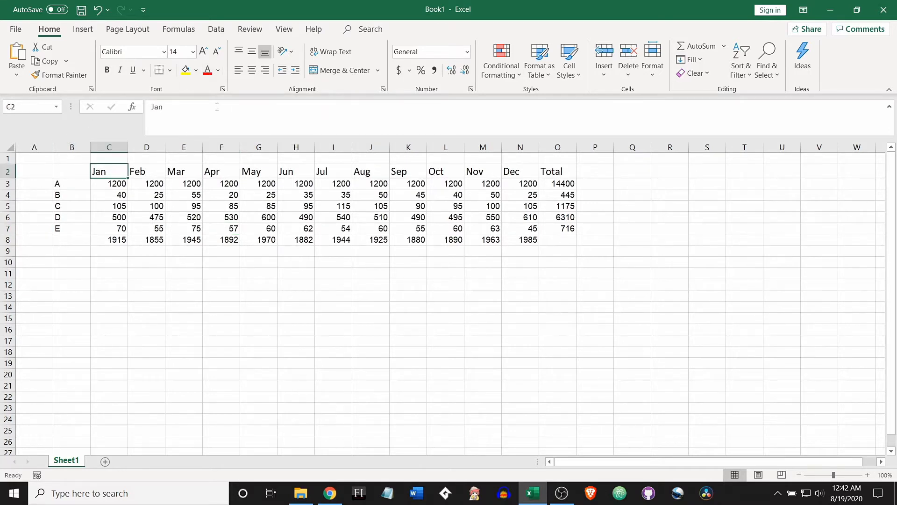
click(207, 71)
key(ctrl+z)
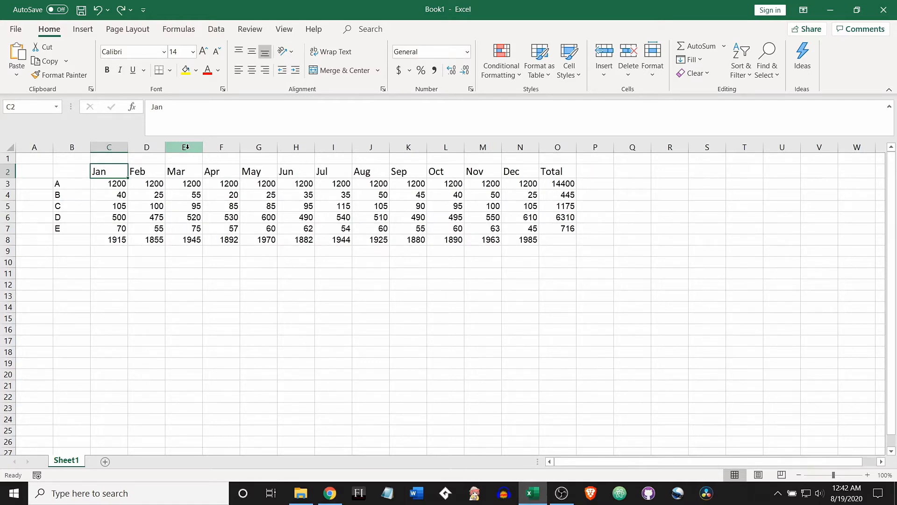
click(186, 70)
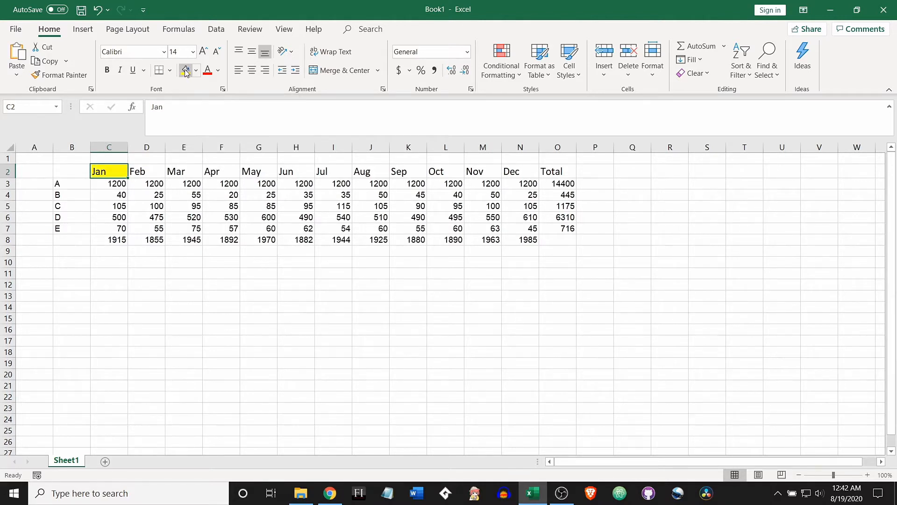
key(ctrl+z)
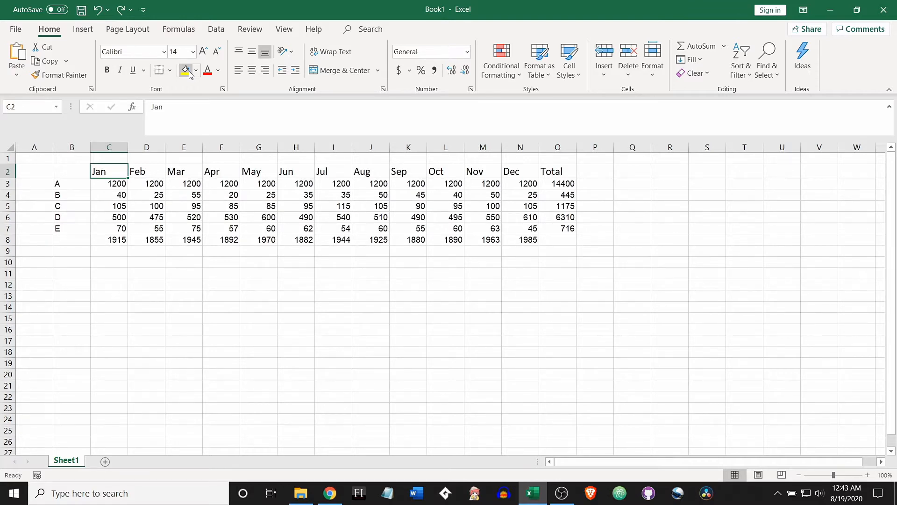
Format B2:O8 as a table with headers, using the blue style in the second row of the Medium group
click(78, 170)
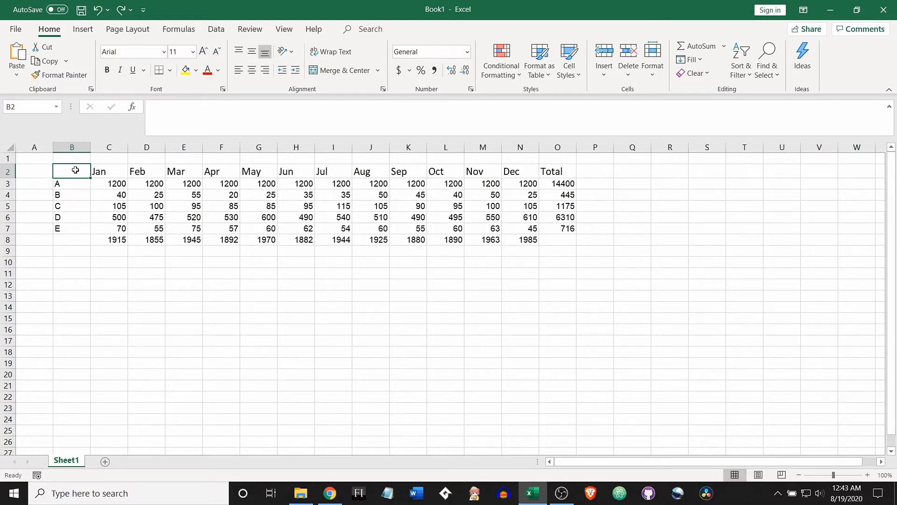
drag(75, 169, 558, 240)
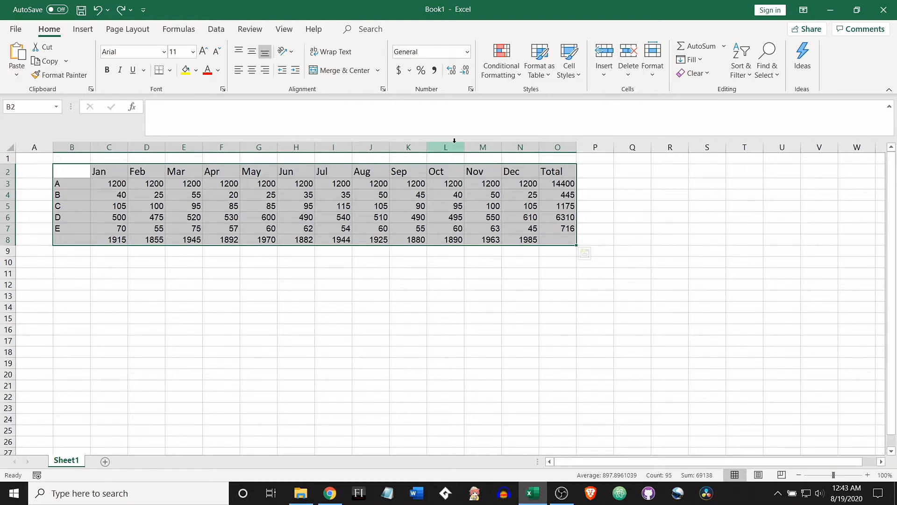
click(547, 67)
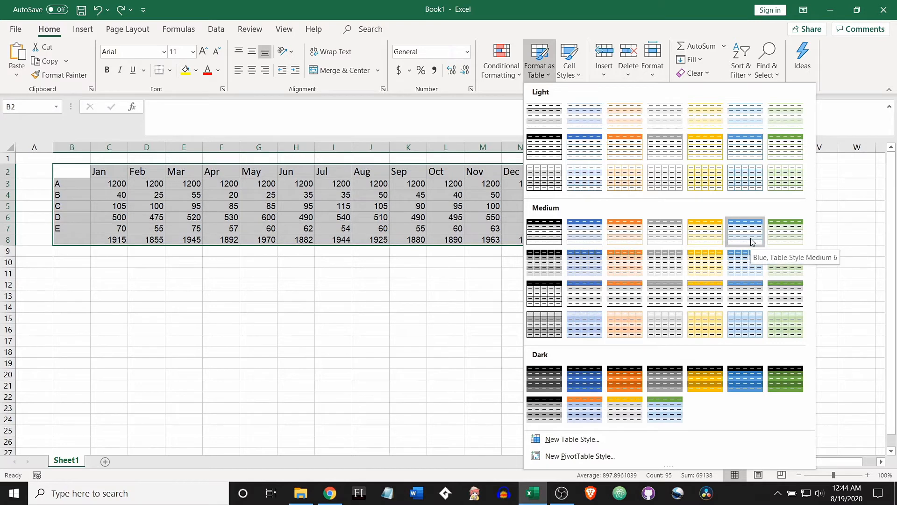
click(748, 266)
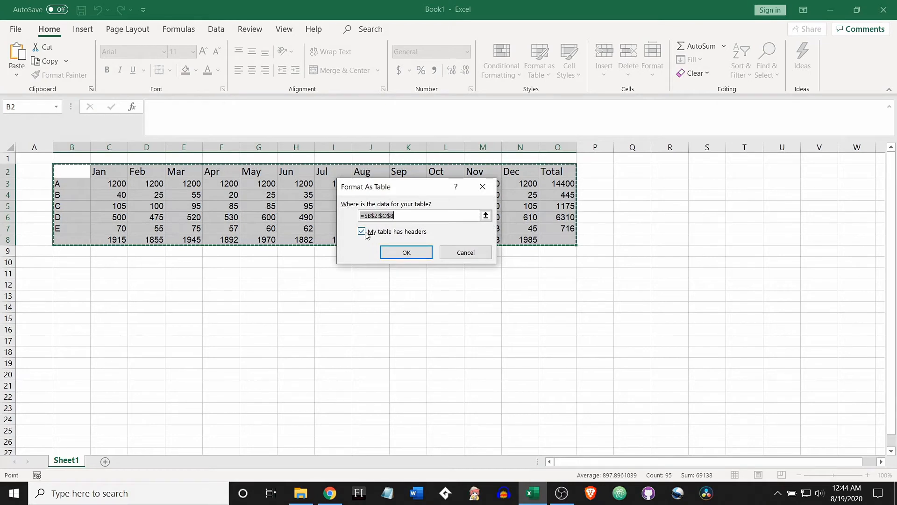
click(406, 252)
drag(319, 305, 342, 307)
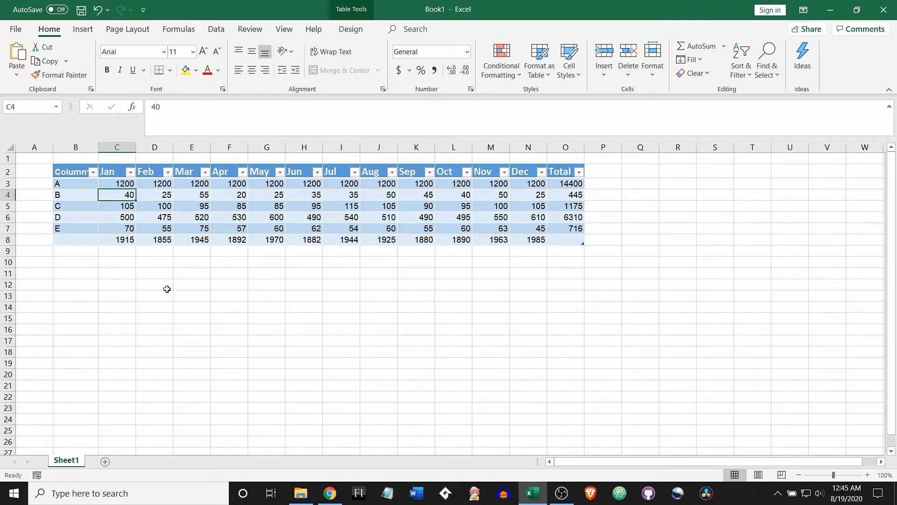
View the sort and filter options of the table's first column and close them without changes
click(95, 173)
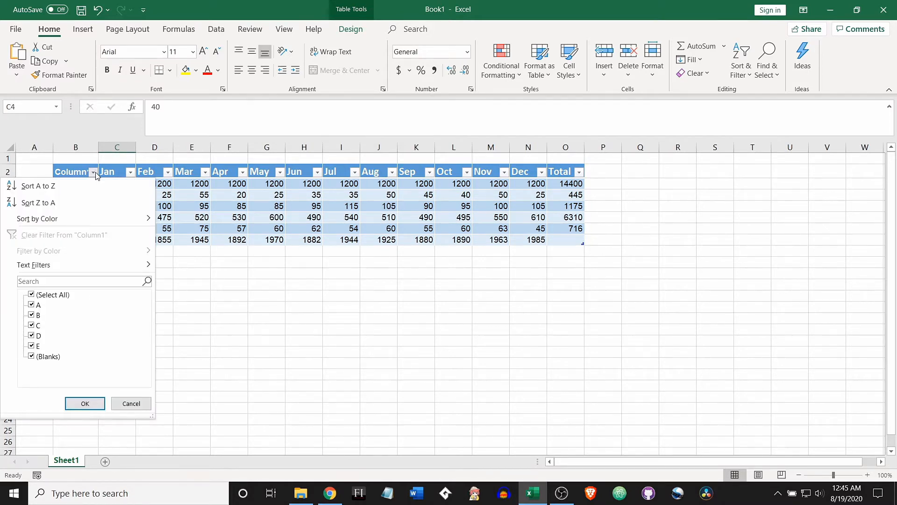
click(95, 172)
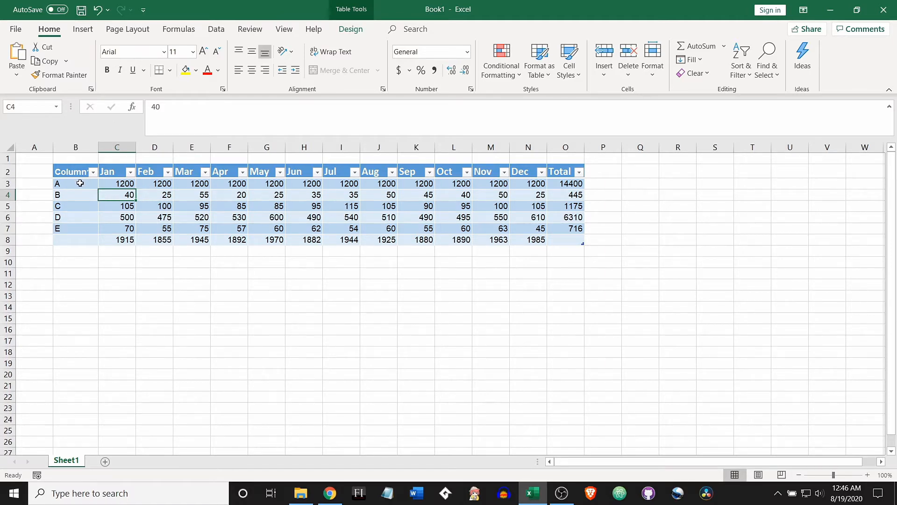
click(148, 286)
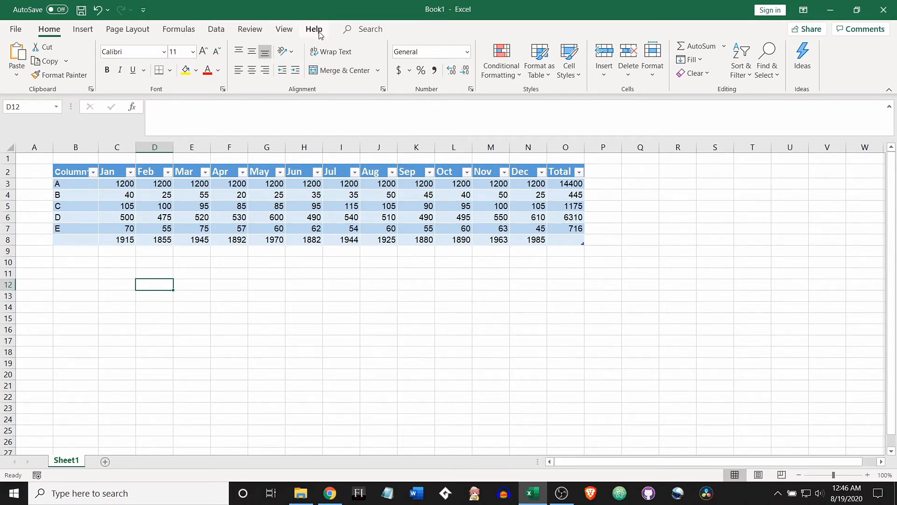
Convert the formatted table to a normal range
click(109, 195)
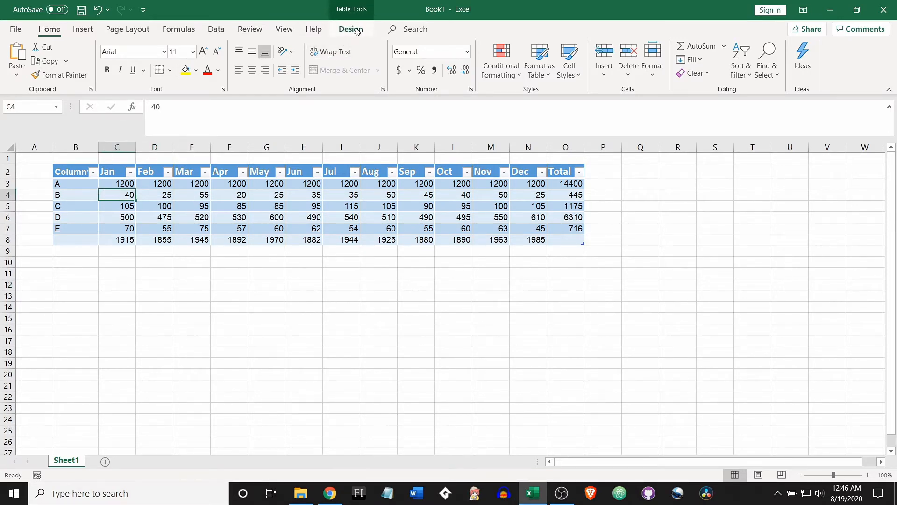
click(352, 29)
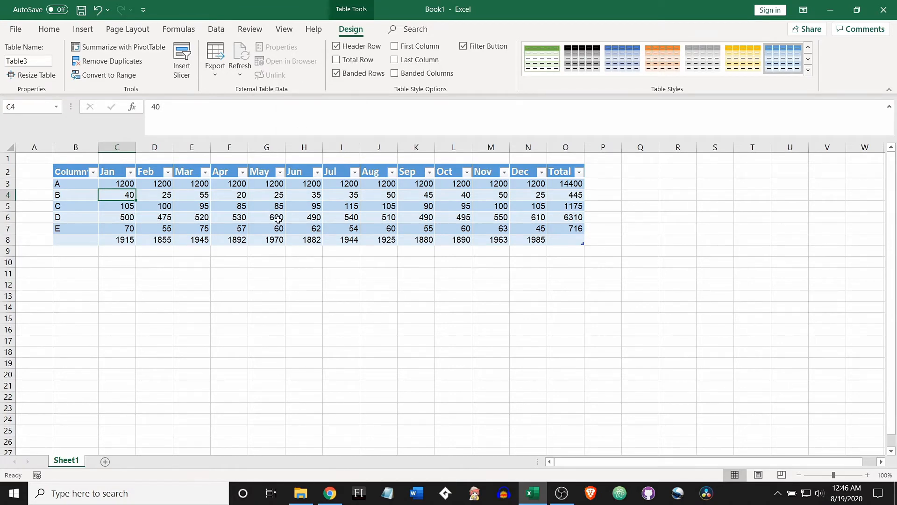
click(105, 77)
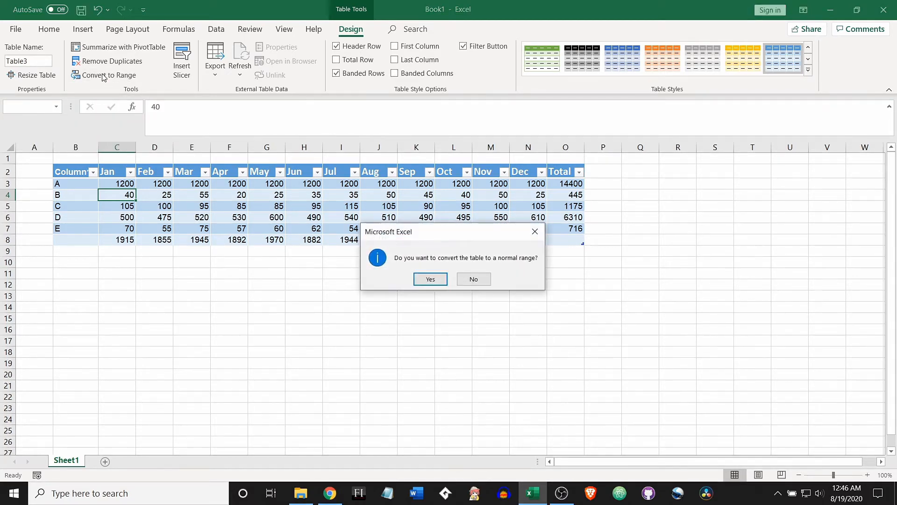
click(430, 279)
click(193, 284)
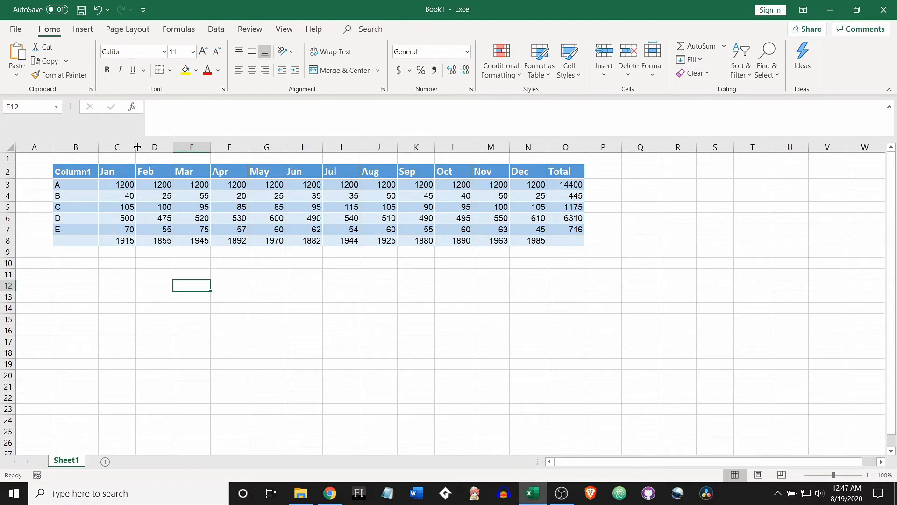
Try narrowing column C, undo that change, and widen column B slightly
drag(135, 147, 121, 199)
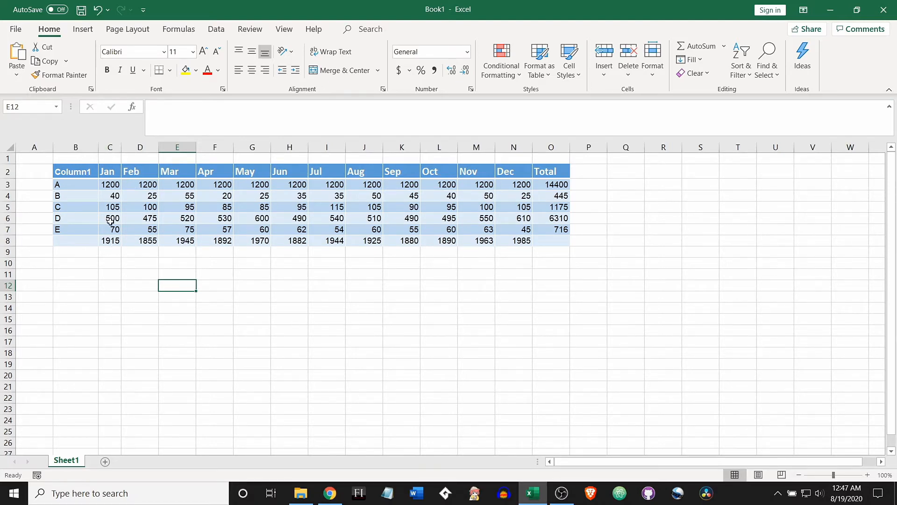
key(ctrl+z)
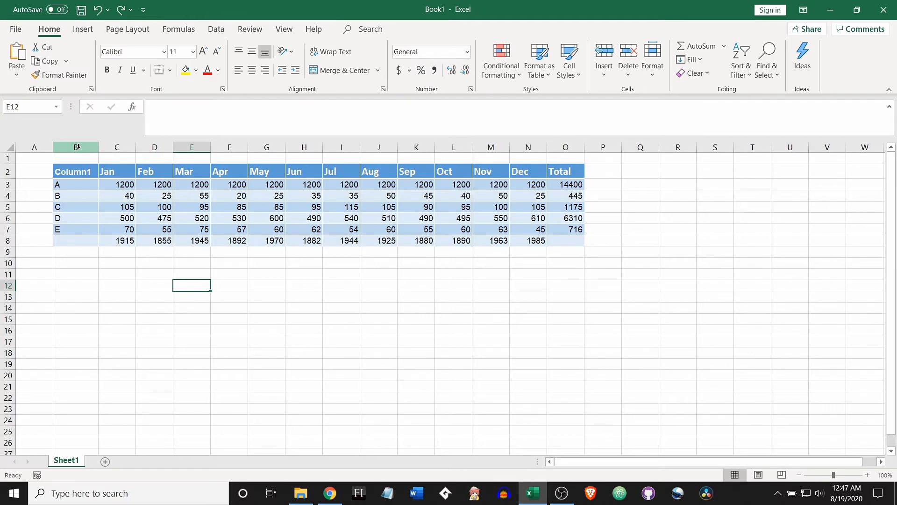
mouse_move(99, 147)
mouse_down()
mouse_move(121, 147)
mouse_move(93, 146)
mouse_move(114, 147)
mouse_move(101, 148)
mouse_up()
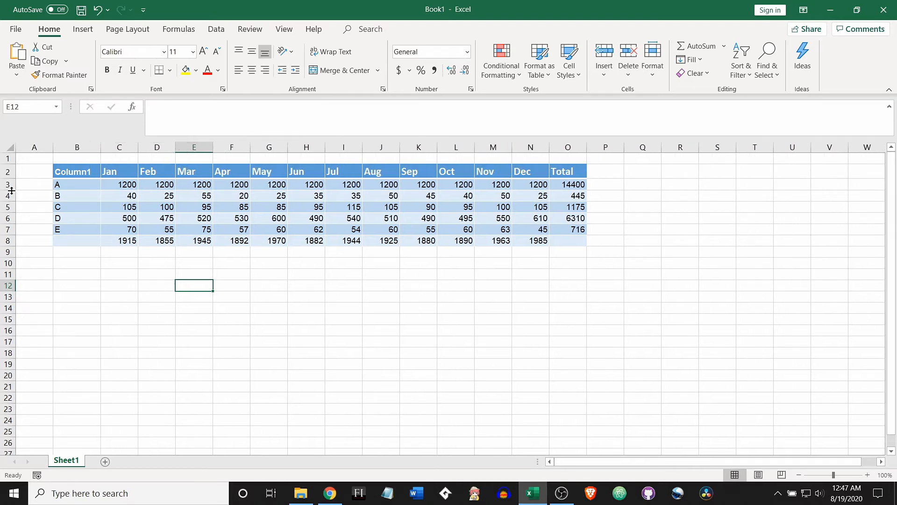
Try making row 3 slightly taller, and undo both that change and the last width change of column B
drag(11, 190, 16, 193)
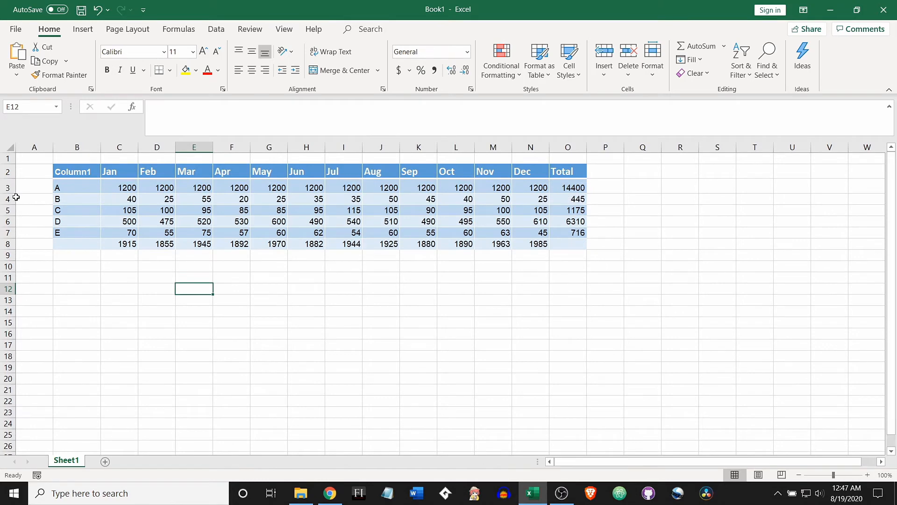
key(ctrl+z)
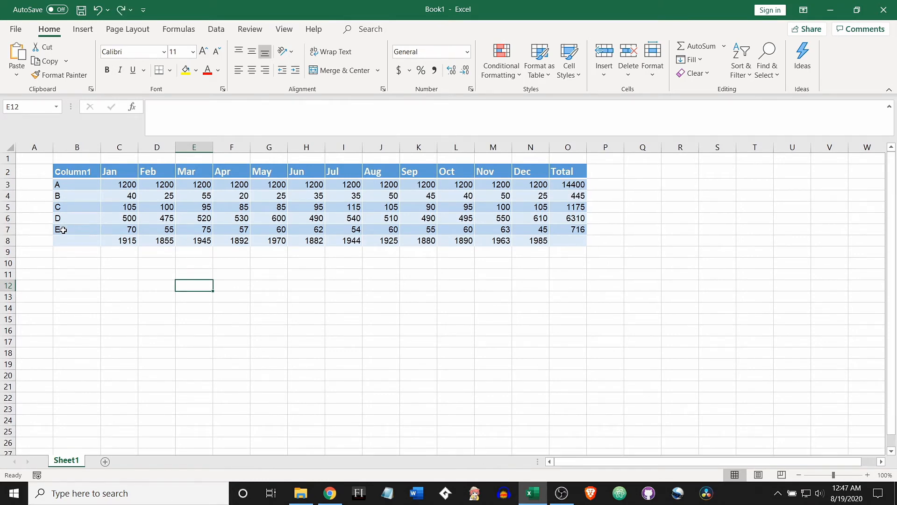
key(ctrl+z)
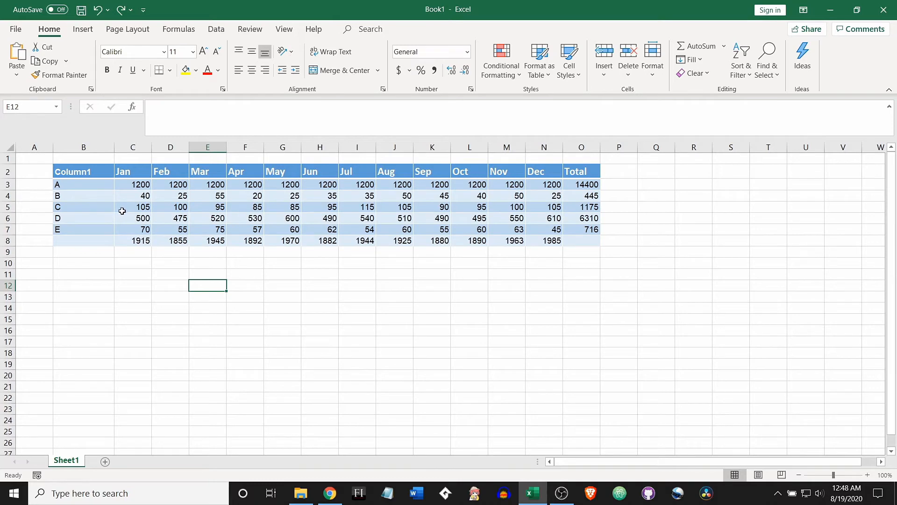
Try a uniform column width of 6 for columns B through O and undo it
click(96, 147)
shift+click(580, 149)
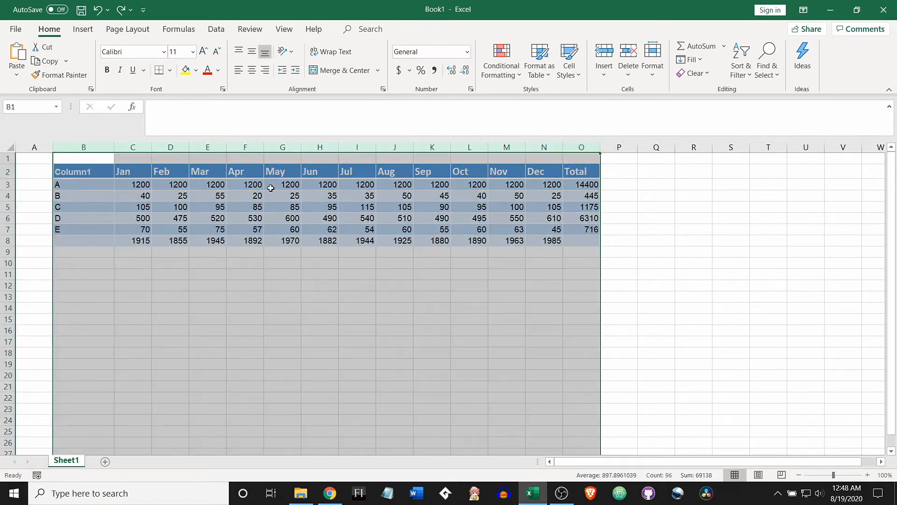
right_click(241, 193)
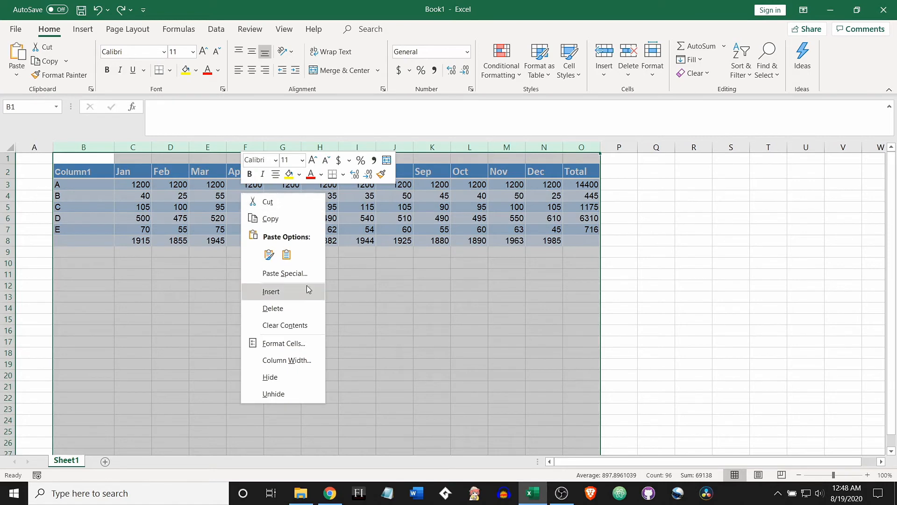
click(291, 363)
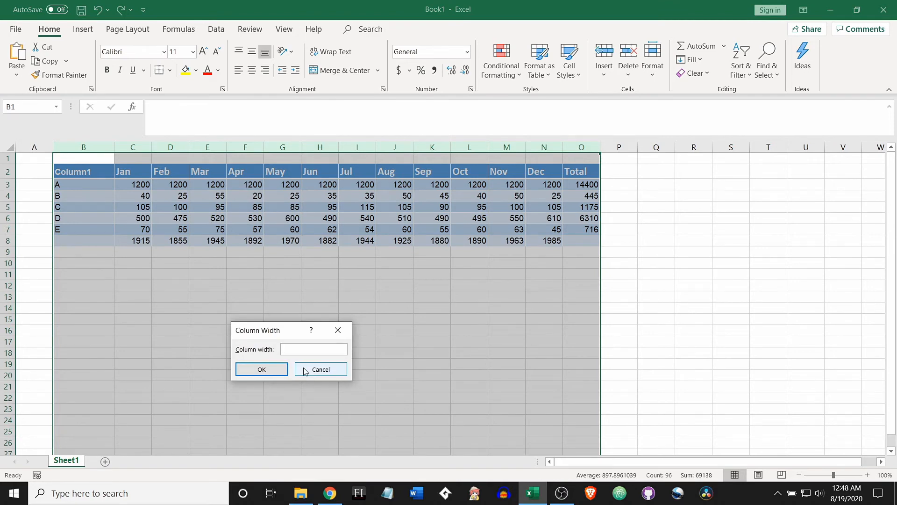
text(6)
click(261, 370)
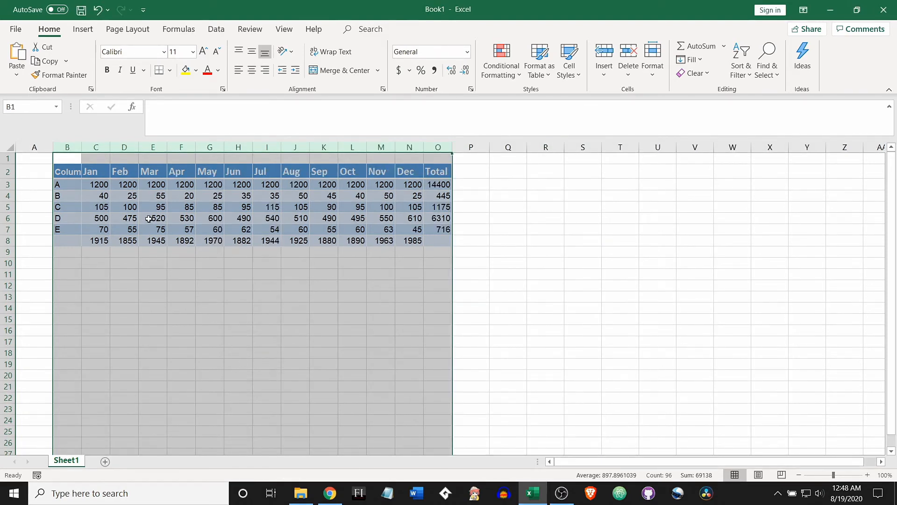
key(ctrl+z)
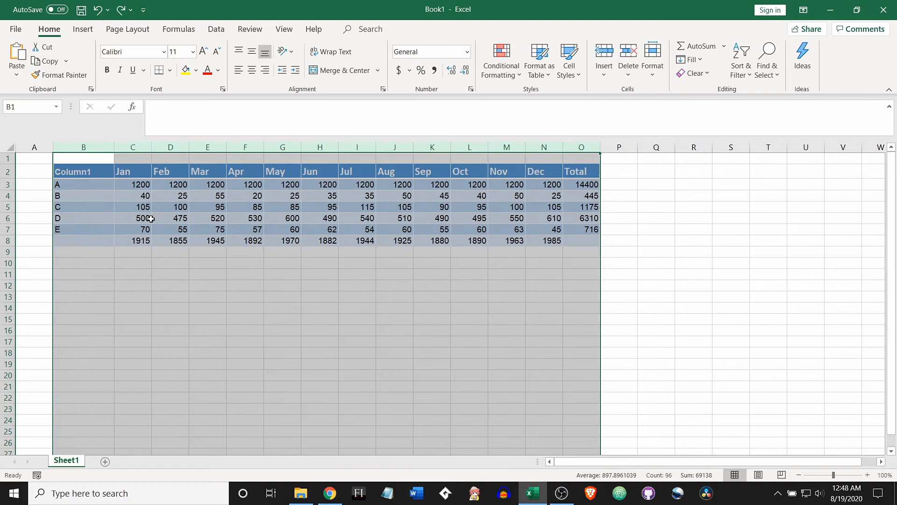
Set the width of columns B through O to 12 and deselect them
right_click(196, 210)
click(243, 377)
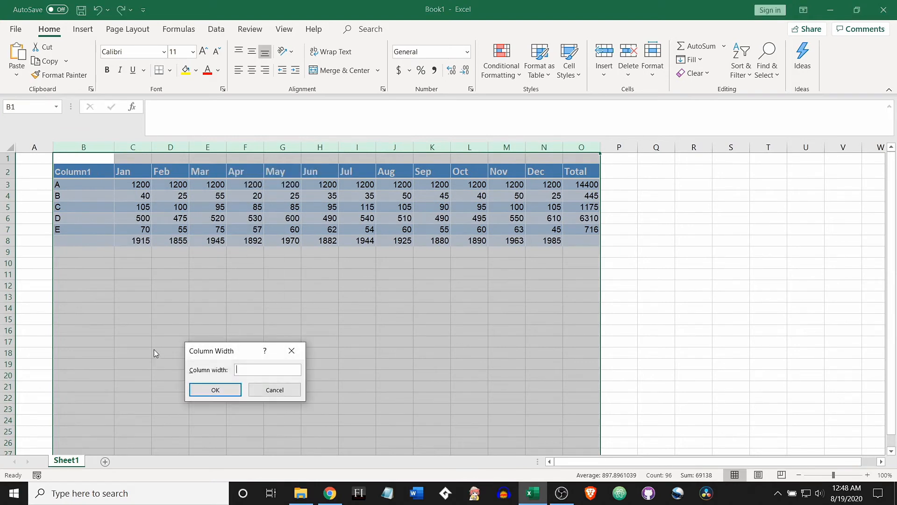
text(12)
key(Return)
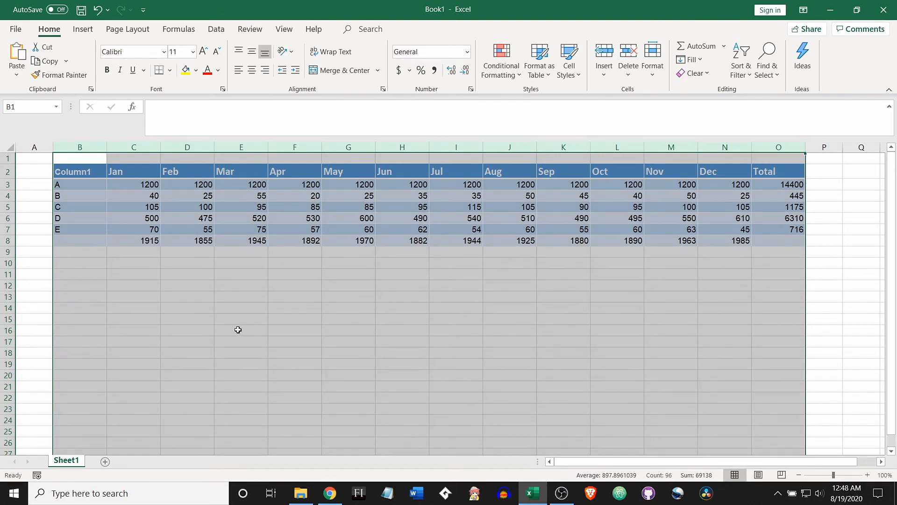
click(132, 253)
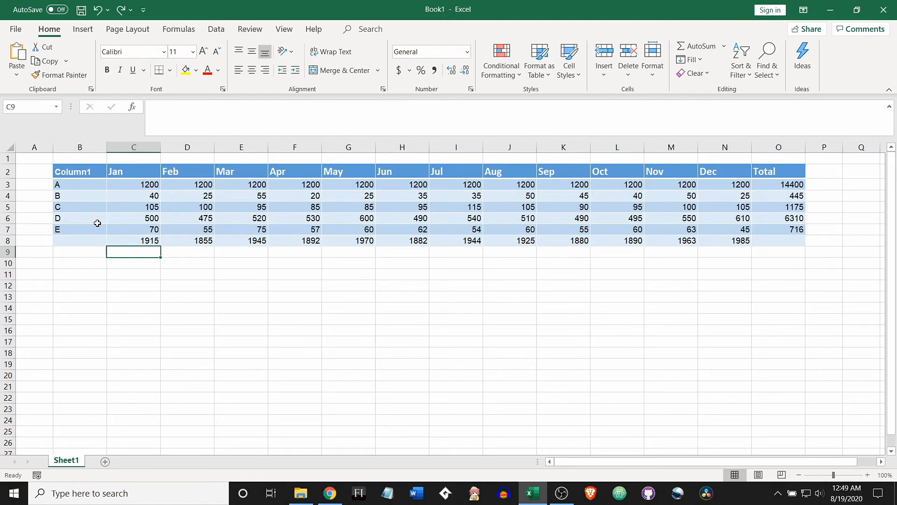
Set the height of rows 2 through 8 to 20 and deselect them
click(9, 172)
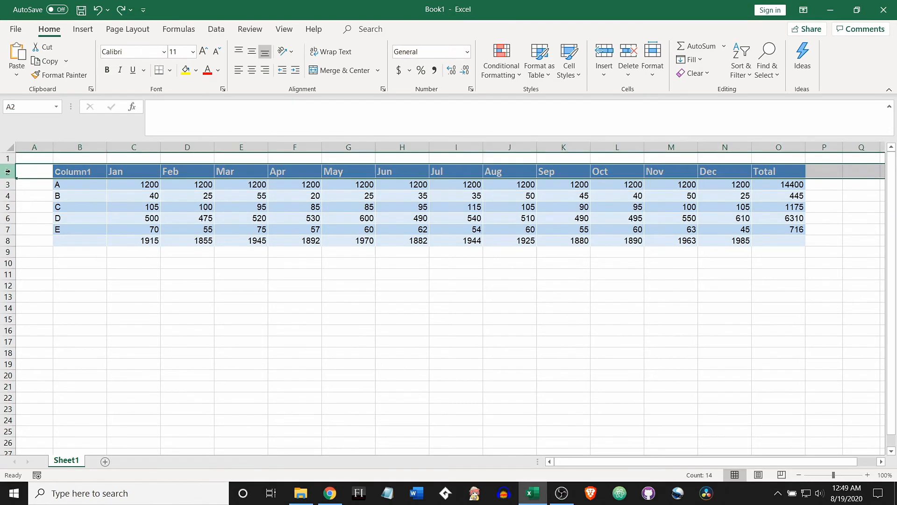
shift+click(8, 241)
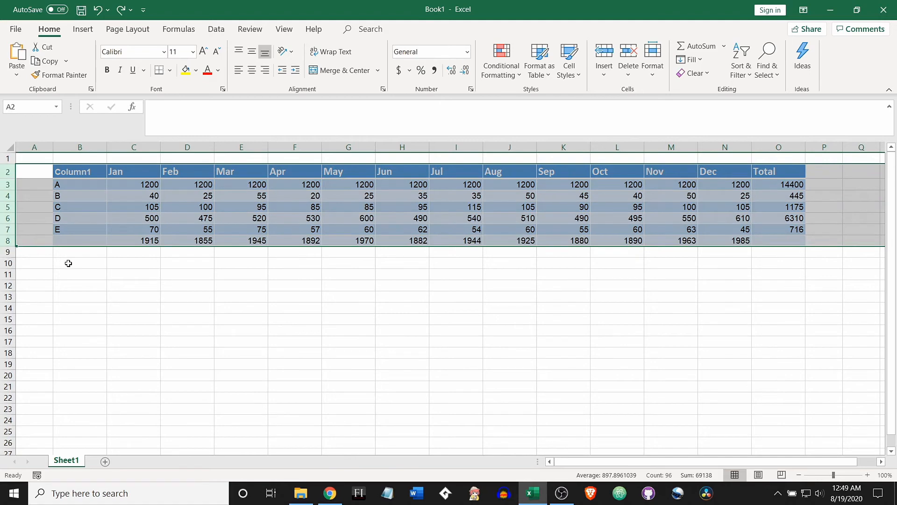
right_click(67, 204)
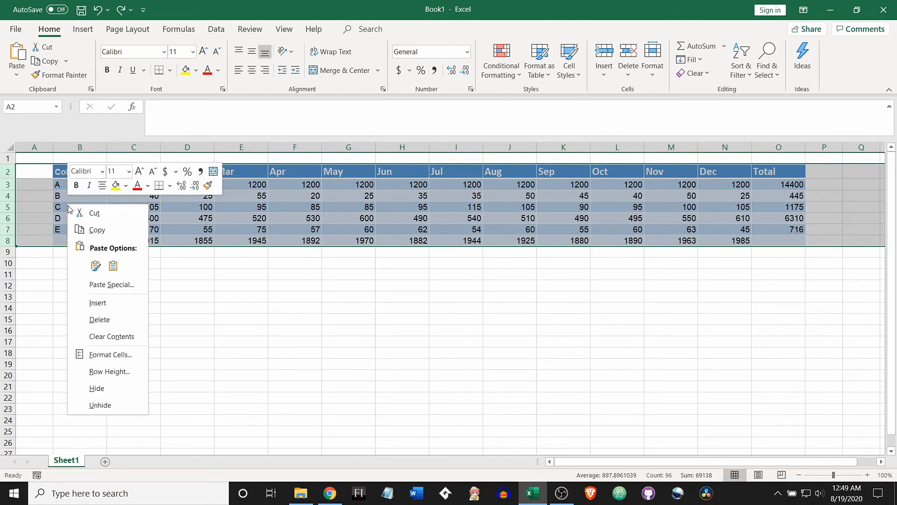
click(120, 373)
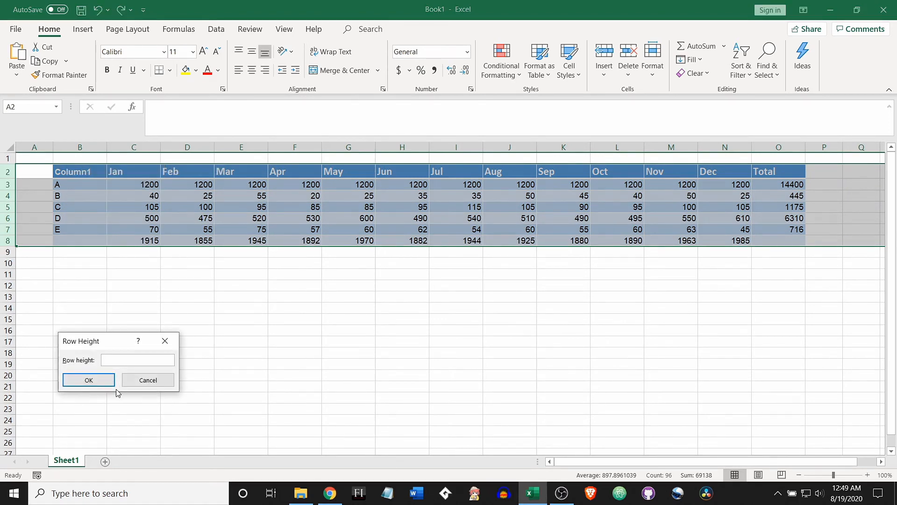
text(20)
key(Return)
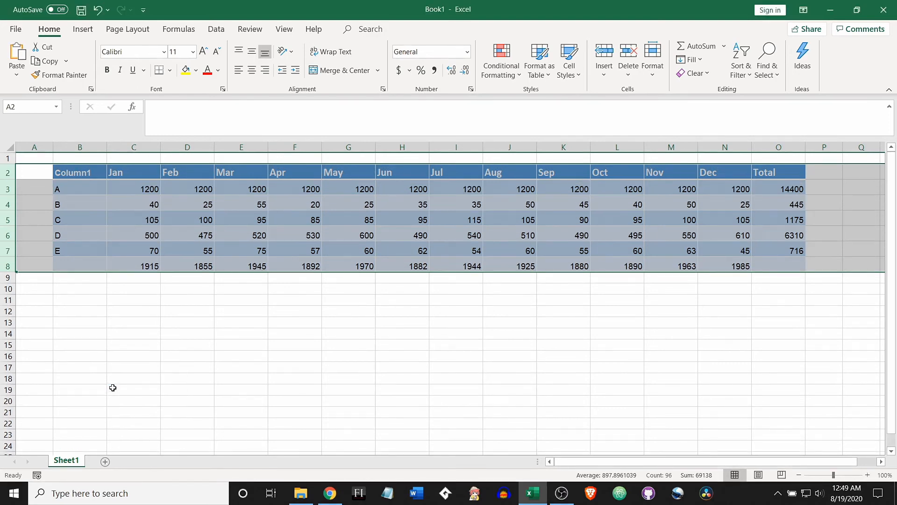
click(198, 349)
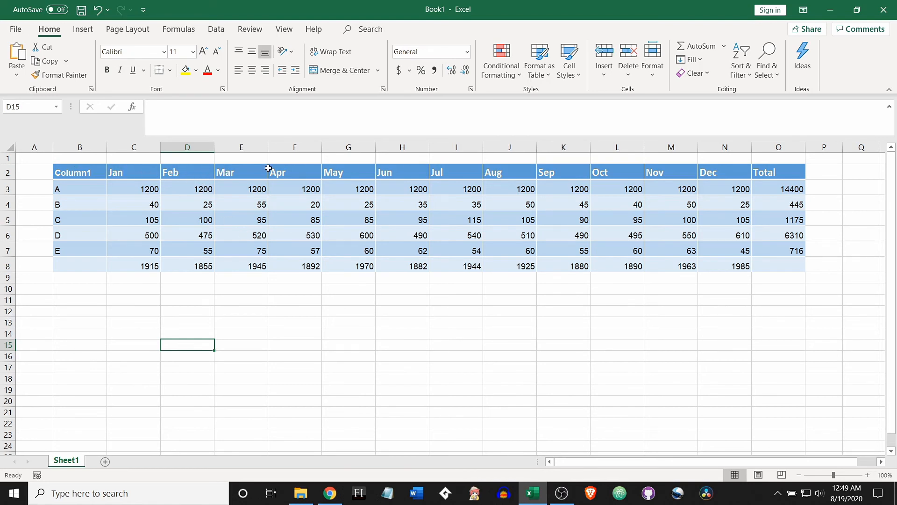
Center the header text in row 2 horizontally within its cells
click(9, 172)
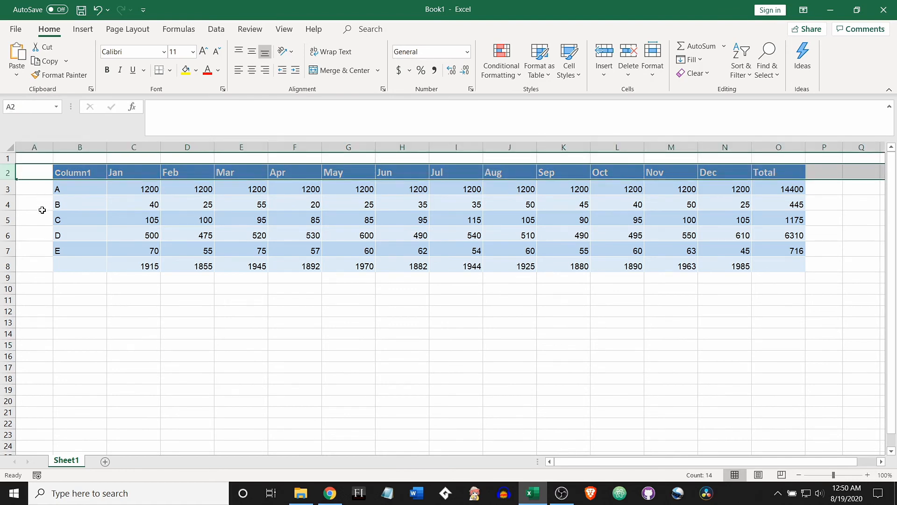
click(250, 72)
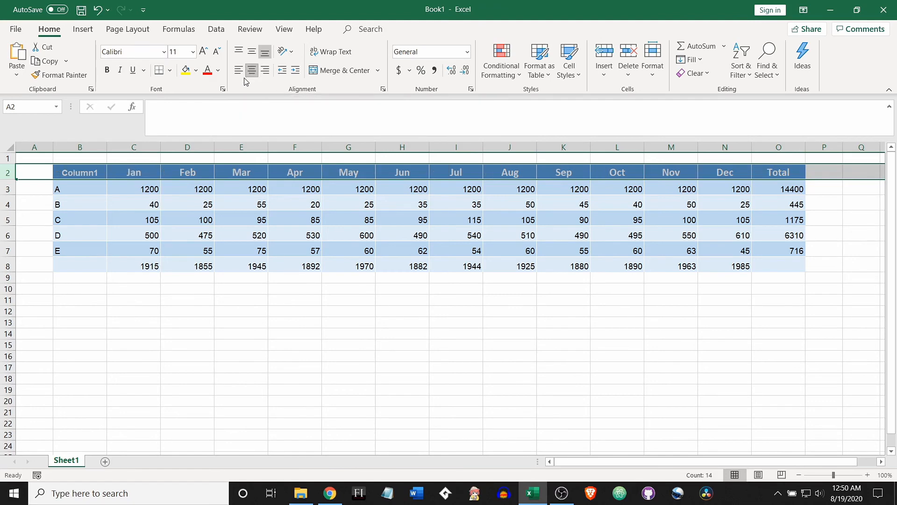
click(198, 309)
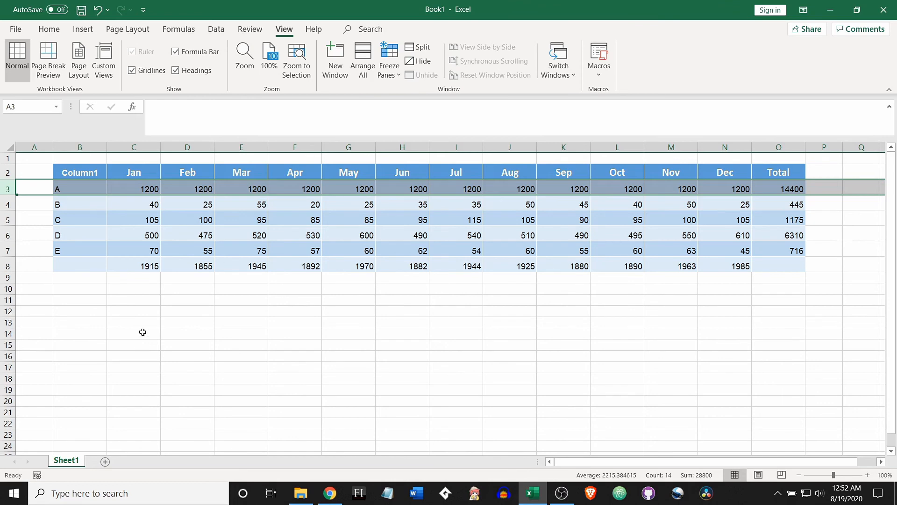
Freeze the panes above row 3 and test the frozen header row against the rest of the sheet
scroll(168, 329, down, 9)
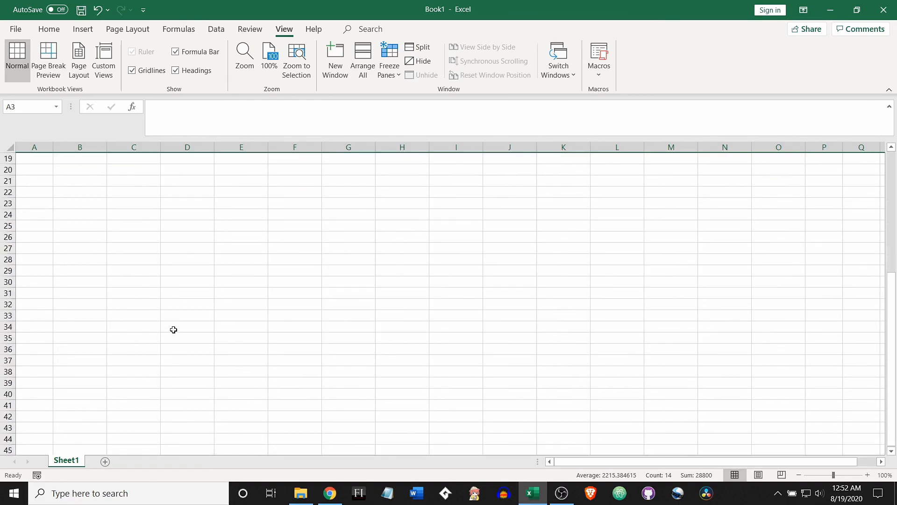
scroll(173, 329, up, 9)
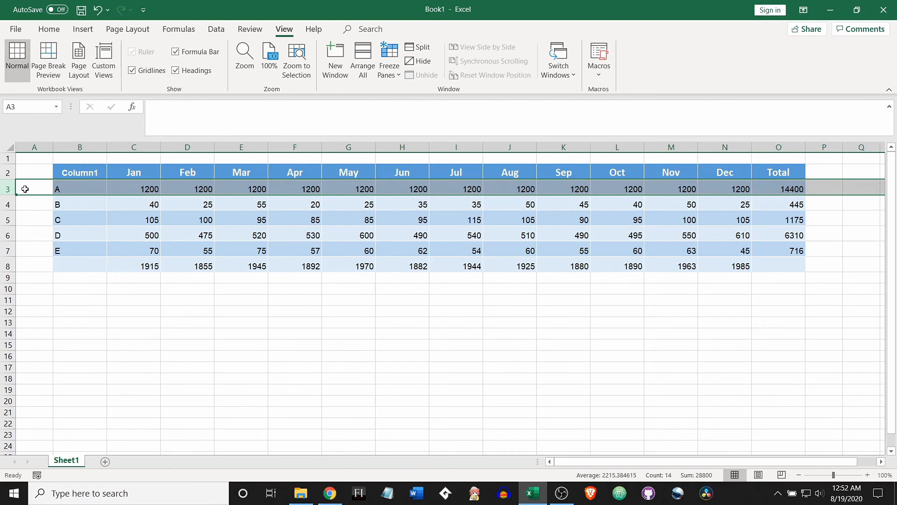
click(27, 203)
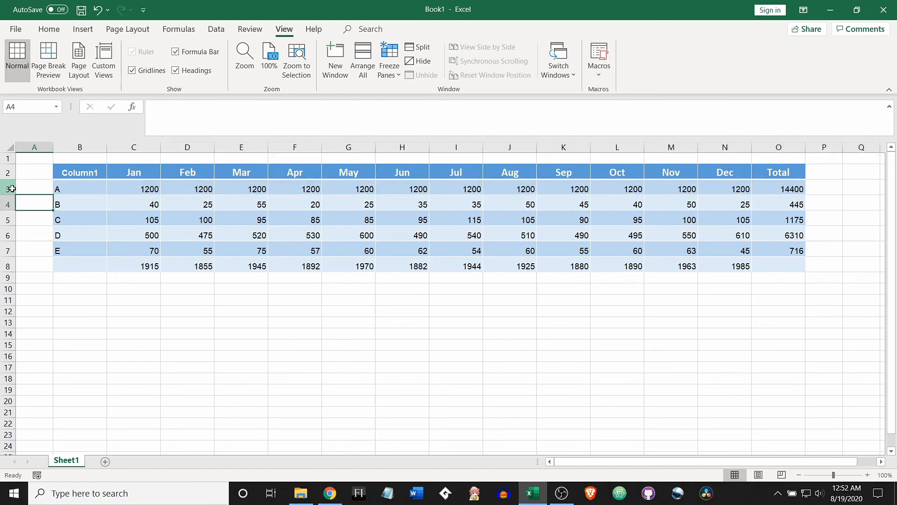
click(10, 188)
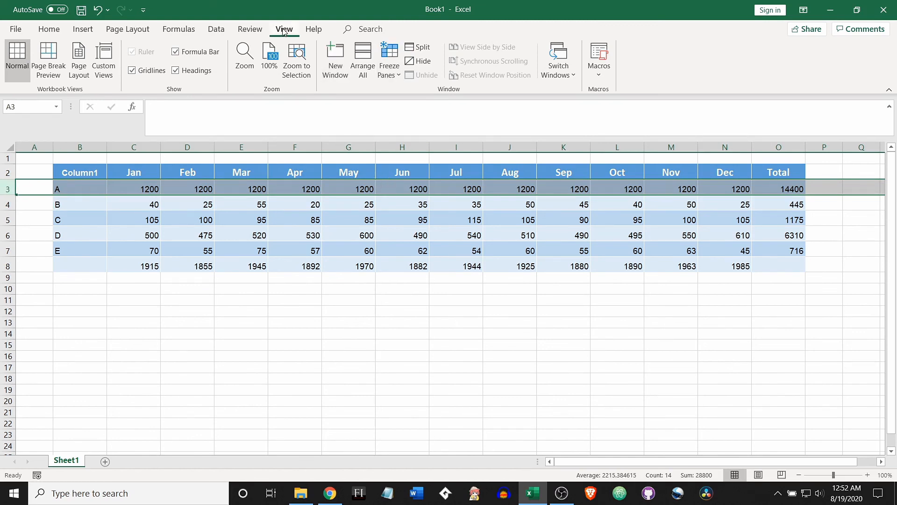
click(387, 65)
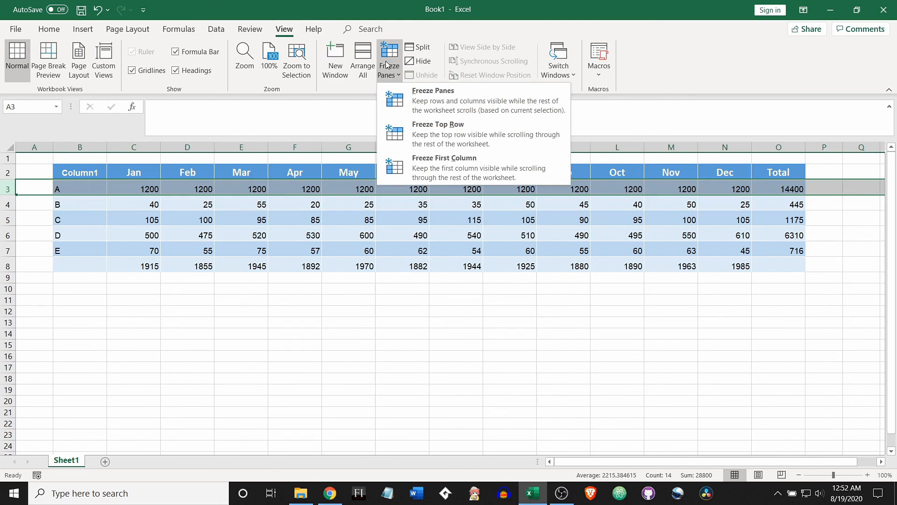
click(443, 99)
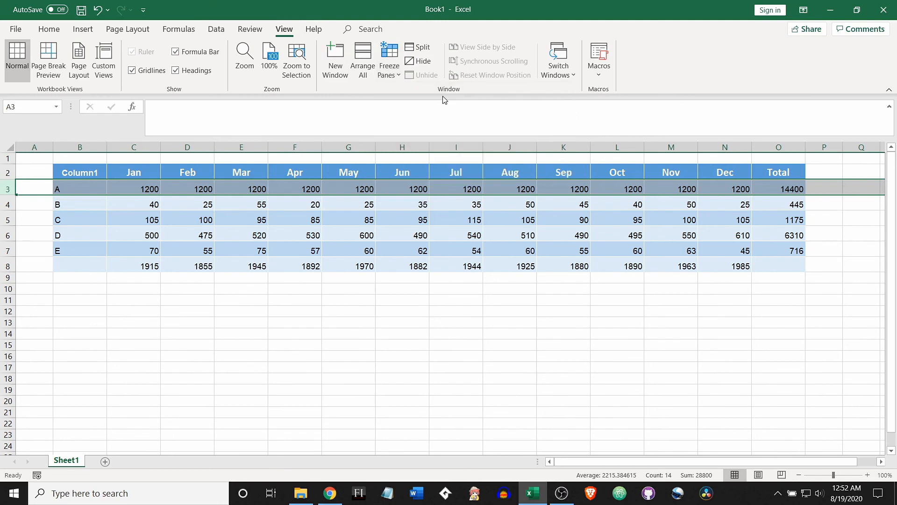
click(313, 309)
scroll(313, 307, down, 2)
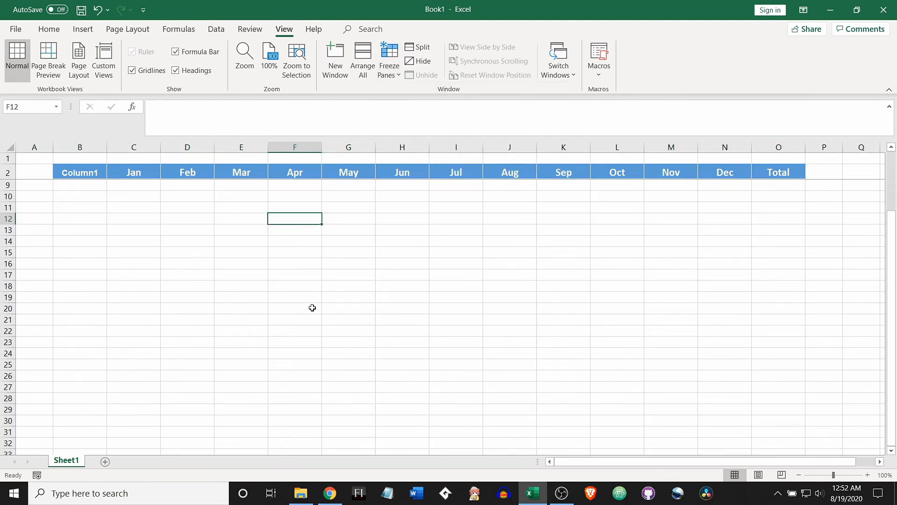
scroll(312, 307, up, 2)
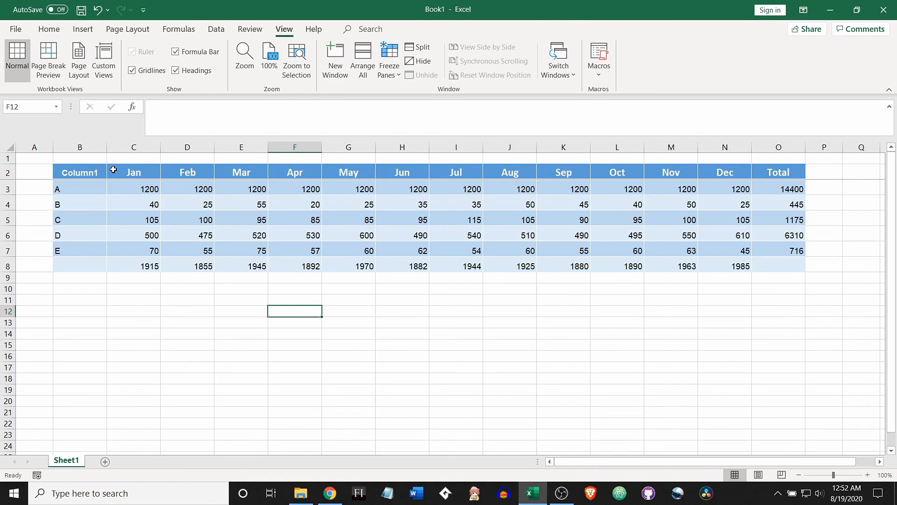
scroll(237, 329, down, 2)
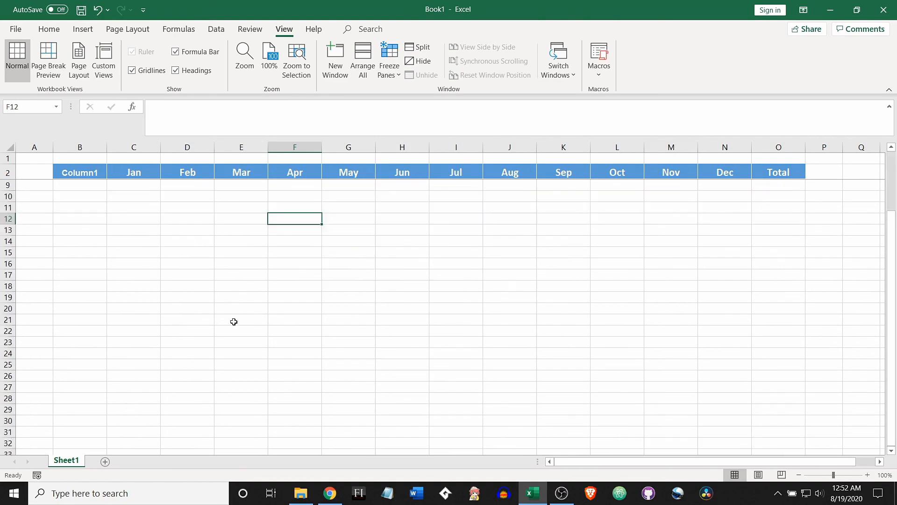
scroll(235, 319, up, 2)
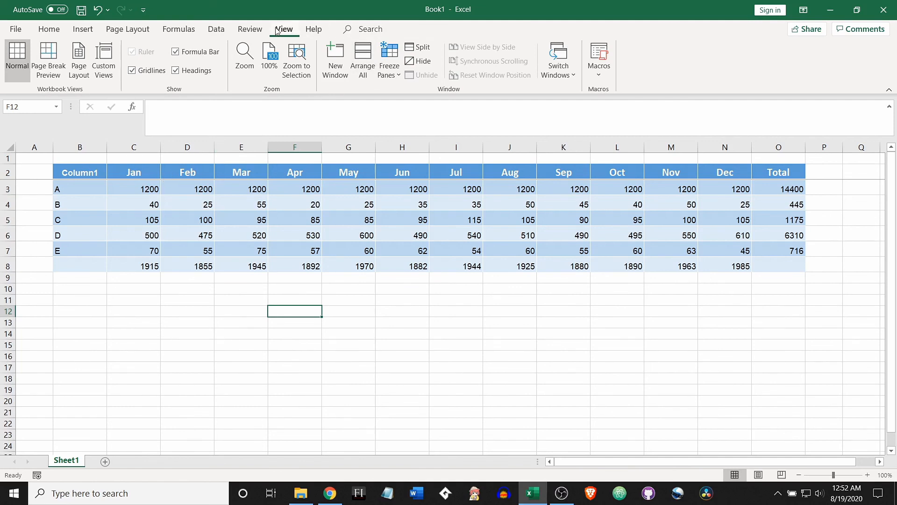
Unfreeze the panes and check how the header row behaves without the freeze
click(388, 59)
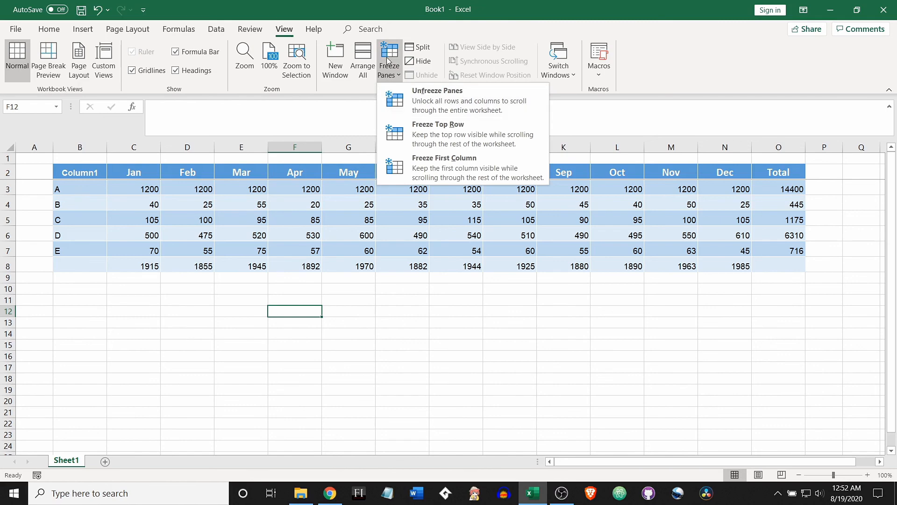
click(449, 103)
scroll(265, 272, down, 2)
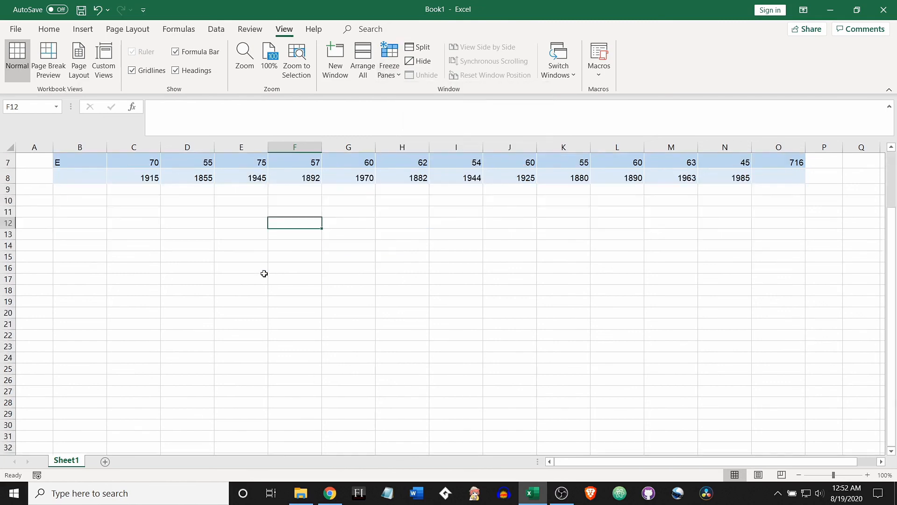
scroll(265, 272, up, 2)
Freeze rows 1 and 2 again using row 3 as the split point, and recheck the header row
click(7, 188)
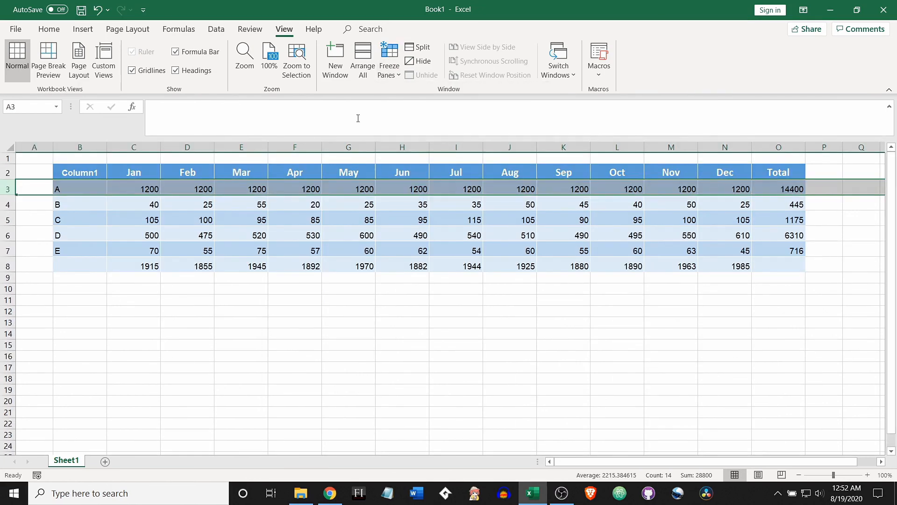
click(395, 56)
click(448, 103)
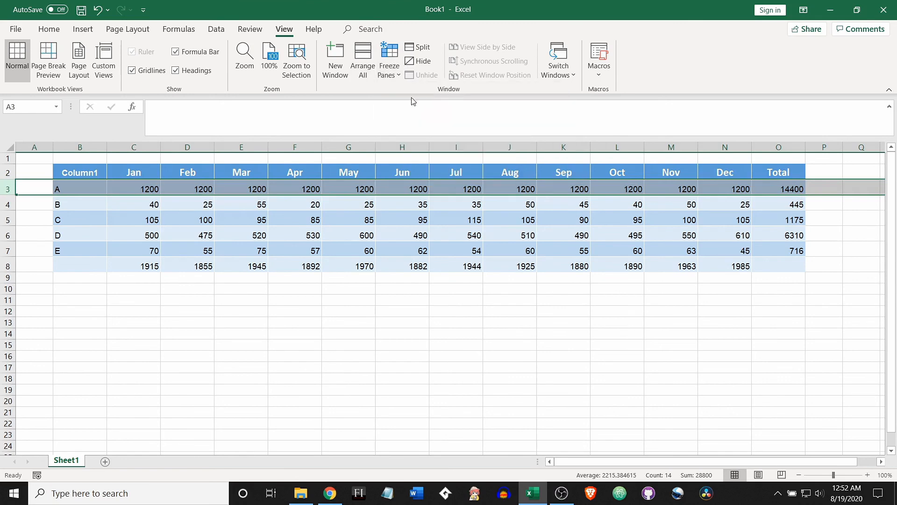
click(265, 304)
scroll(265, 305, down, 1)
scroll(266, 304, down, 2)
scroll(265, 303, up, 3)
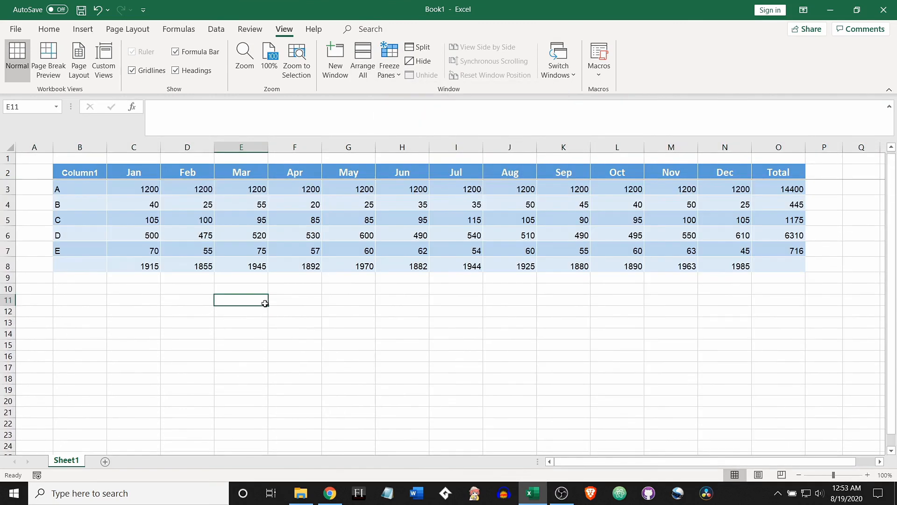